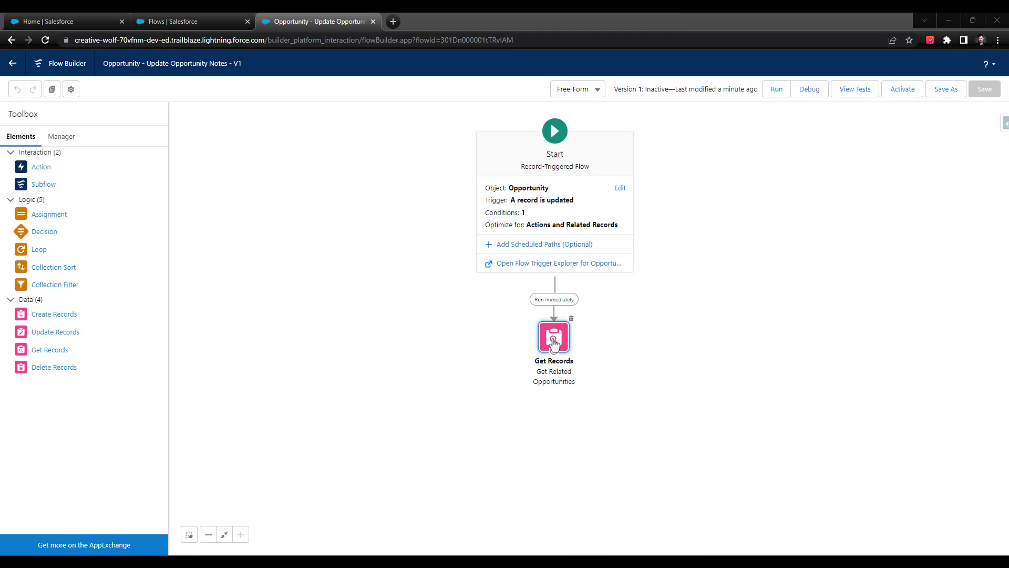
- Shift Start and Get Records up, then add a Loop labelled 'Loop through Opportunities'
{"action": "left_click_drag", "start_coordinate": [567, 330], "coordinate": [567, 322]}
{"action": "left_click_drag", "start_coordinate": [594, 151], "coordinate": [592, 142]}
{"action": "left_click_drag", "start_coordinate": [39, 253], "coordinate": [543, 396]}
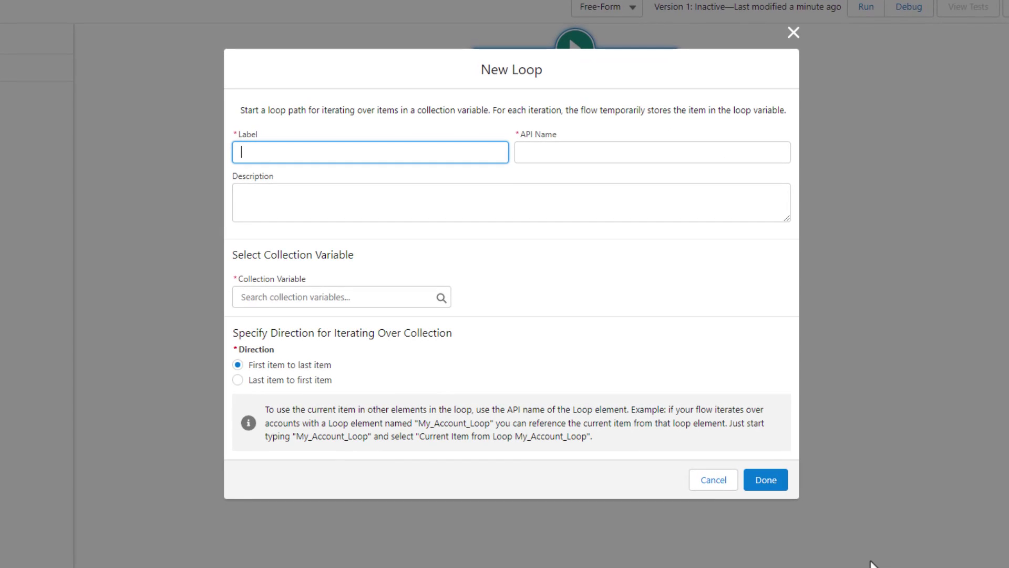
{"action": "type", "text": "Loop through Opportunities"}
{"action": "key", "text": "Tab"}
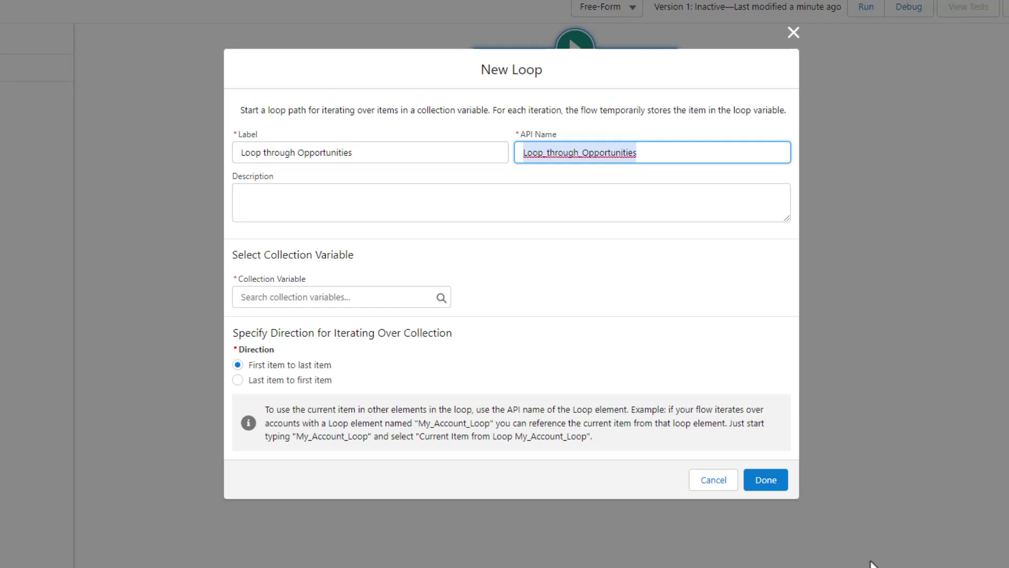
{"action": "left_click", "coordinate": [600, 234]}
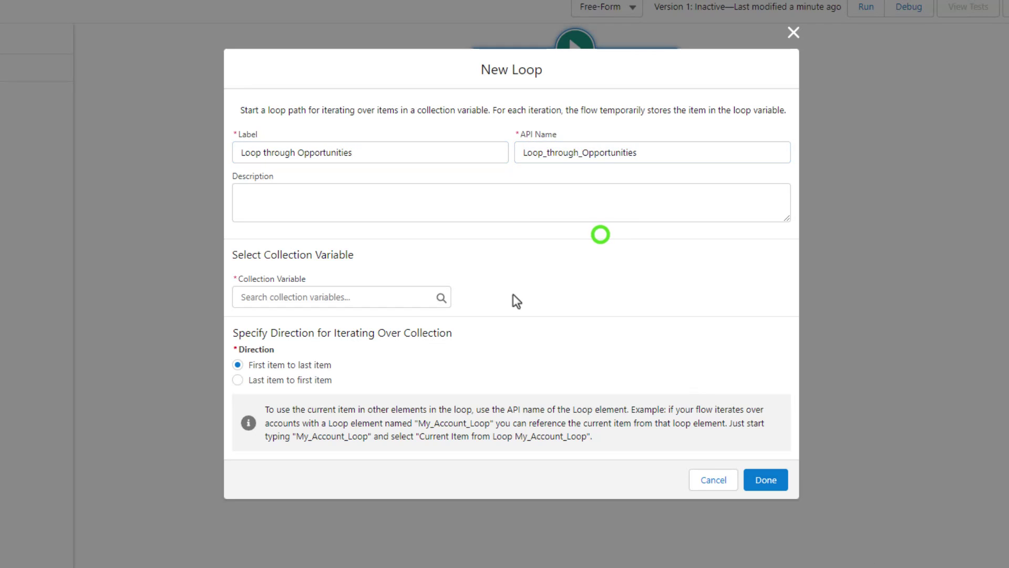
- Loop over Get_Related_Opportunities, connect Get Records to the loop, and save the flow
{"action": "left_click", "coordinate": [360, 297]}
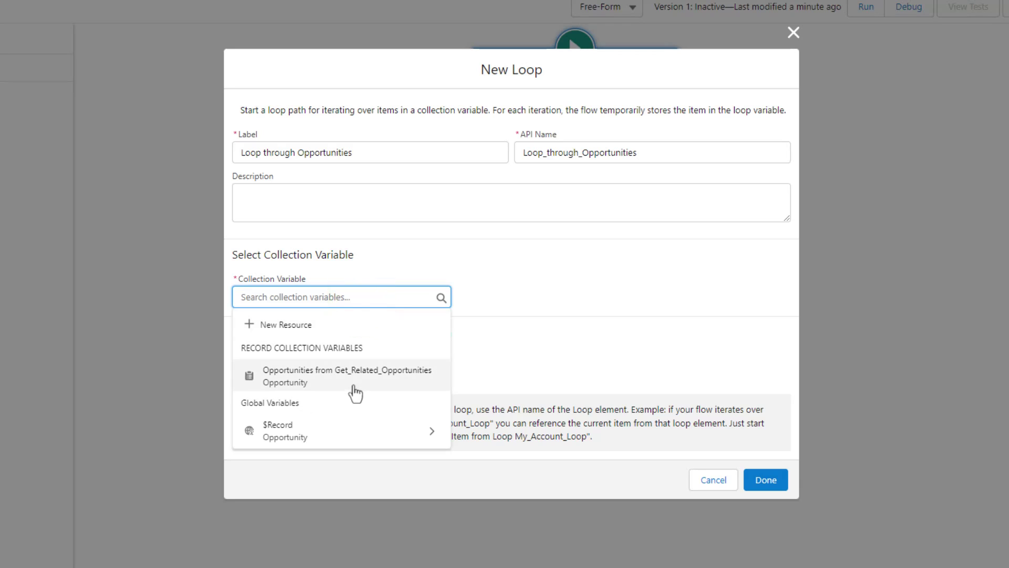
{"action": "left_click", "coordinate": [379, 385]}
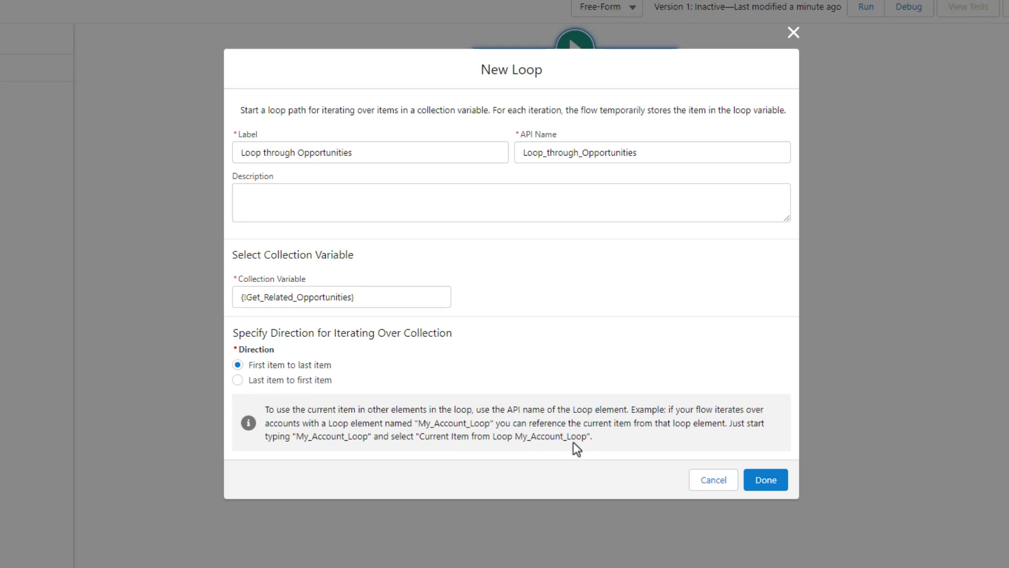
{"action": "left_click", "coordinate": [765, 481]}
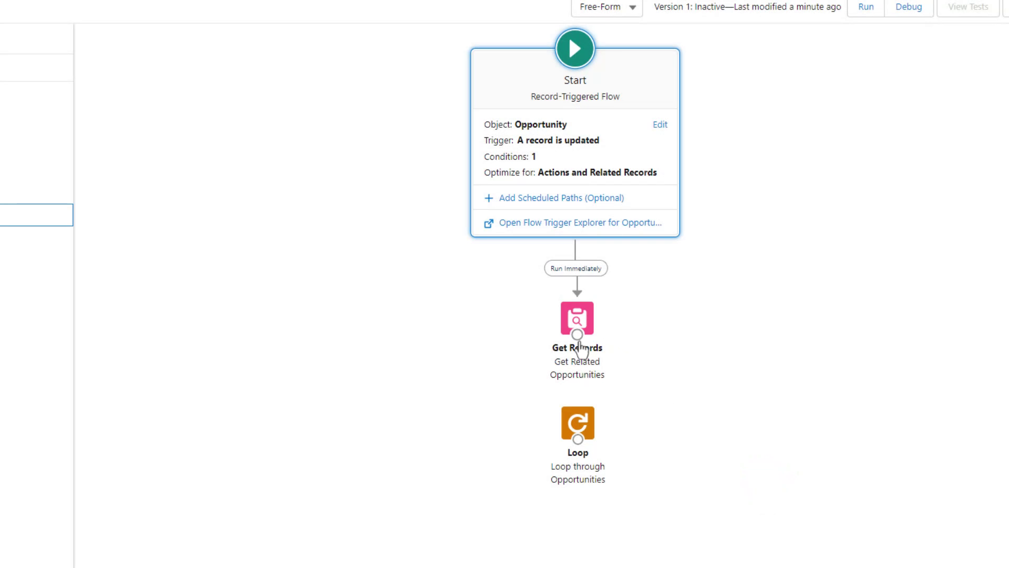
{"action": "left_click_drag", "start_coordinate": [578, 334], "coordinate": [589, 415]}
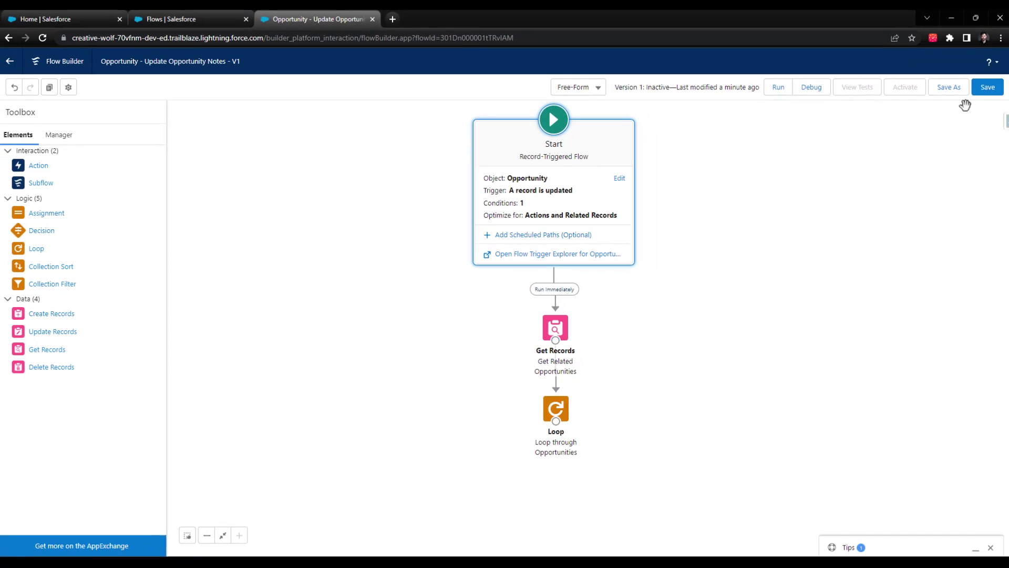
{"action": "left_click", "coordinate": [988, 87]}
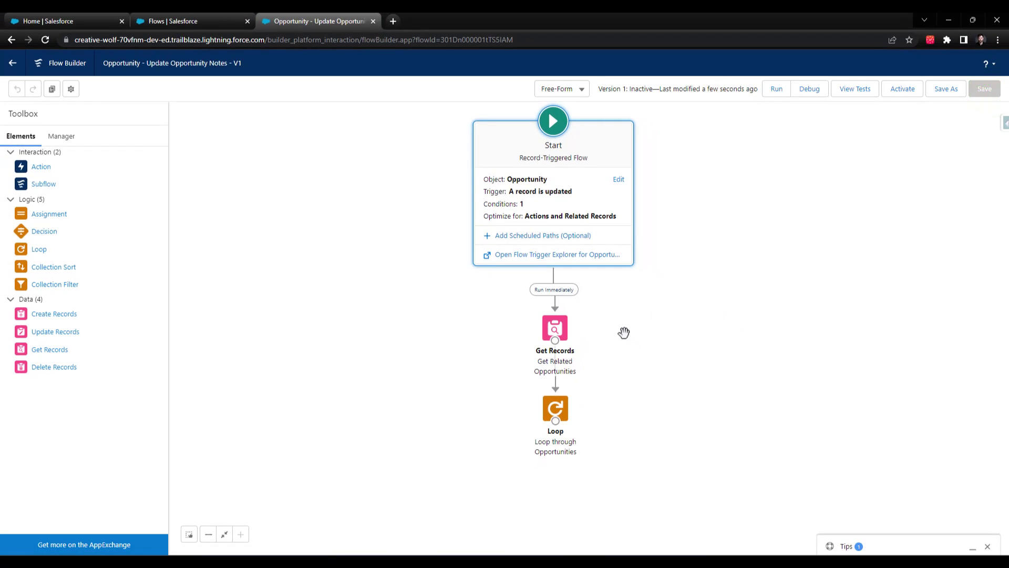
{"action": "left_click_drag", "start_coordinate": [741, 401], "coordinate": [719, 369]}
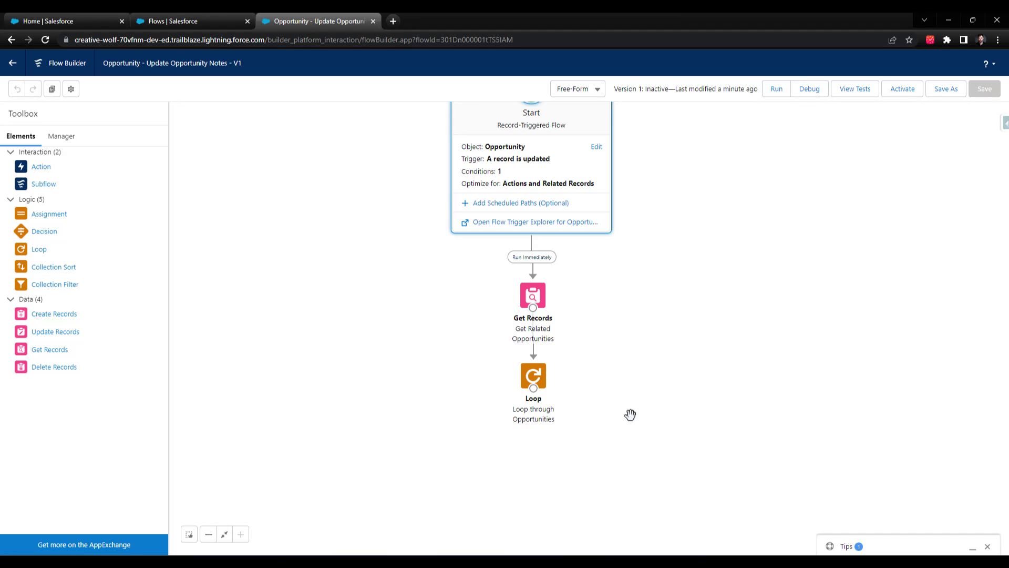
- Drag an Assignment element from the Toolbox onto the canvas
{"action": "left_click_drag", "start_coordinate": [37, 214], "coordinate": [655, 386]}
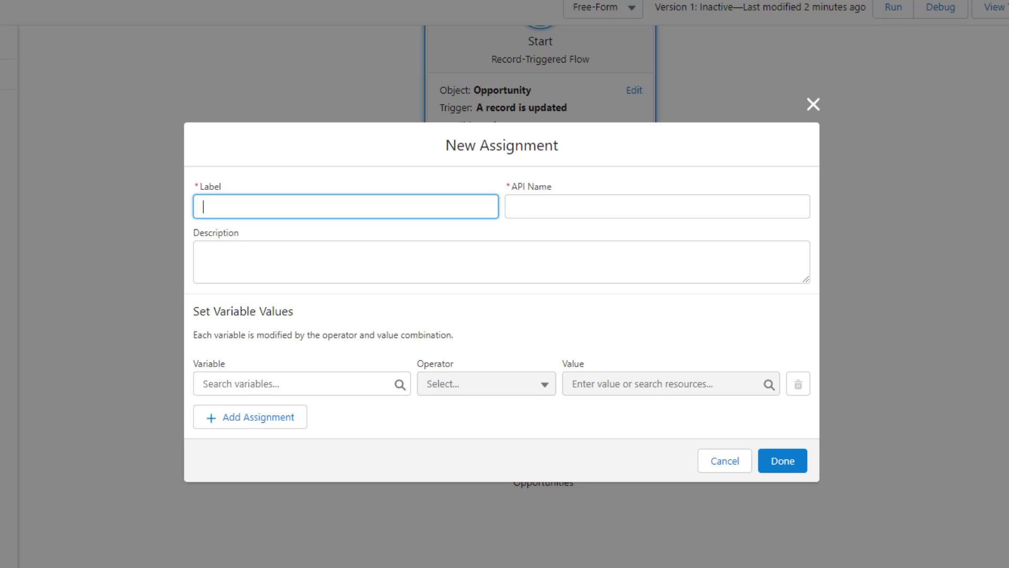
- Label the assignment 'Update Opportunities' with API name Update_Opportunities and open the Variable list
{"action": "type", "text": "Update Opportunities"}
{"action": "key", "text": "Tab"}
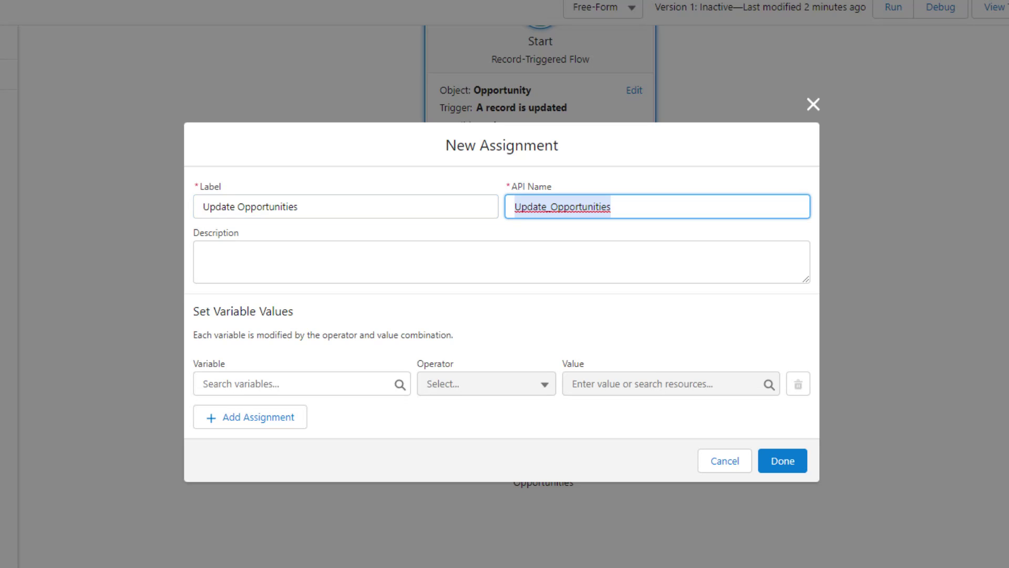
{"action": "left_click", "coordinate": [504, 321]}
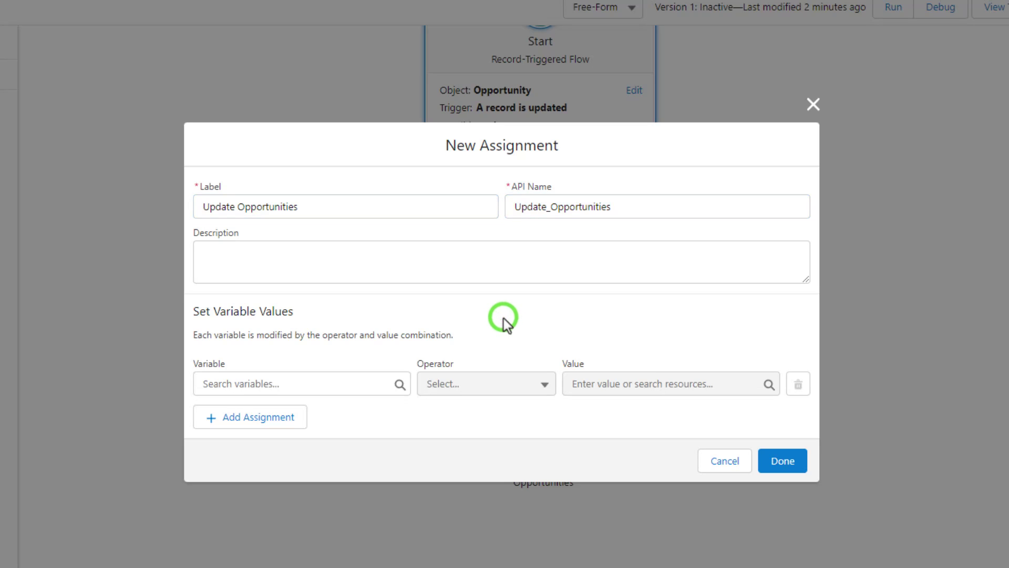
{"action": "left_click", "coordinate": [304, 381]}
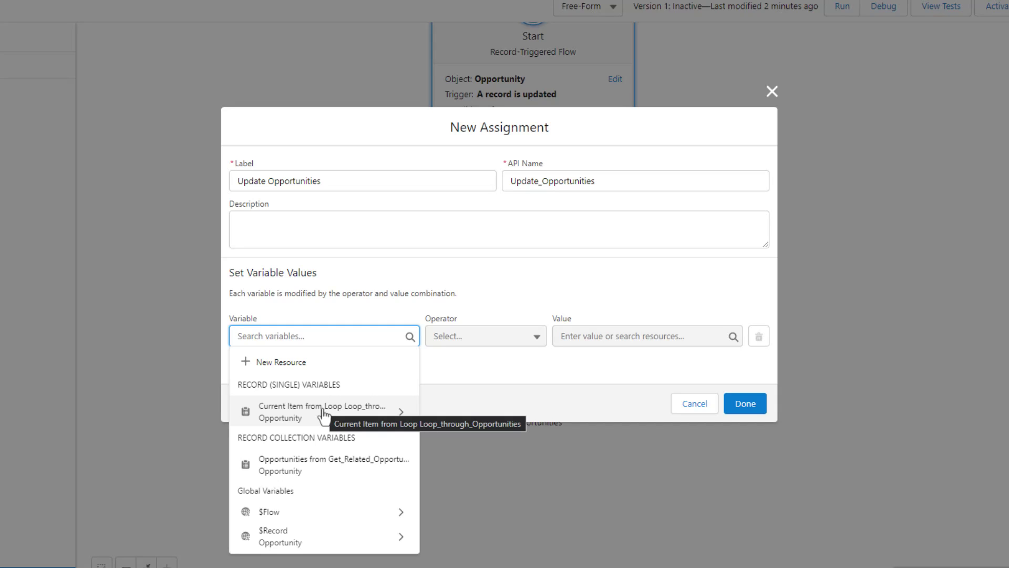
- Set the variable to the loop's current item Opportunity_Notes__c field, keeping operator Equals
{"action": "left_click", "coordinate": [303, 419]}
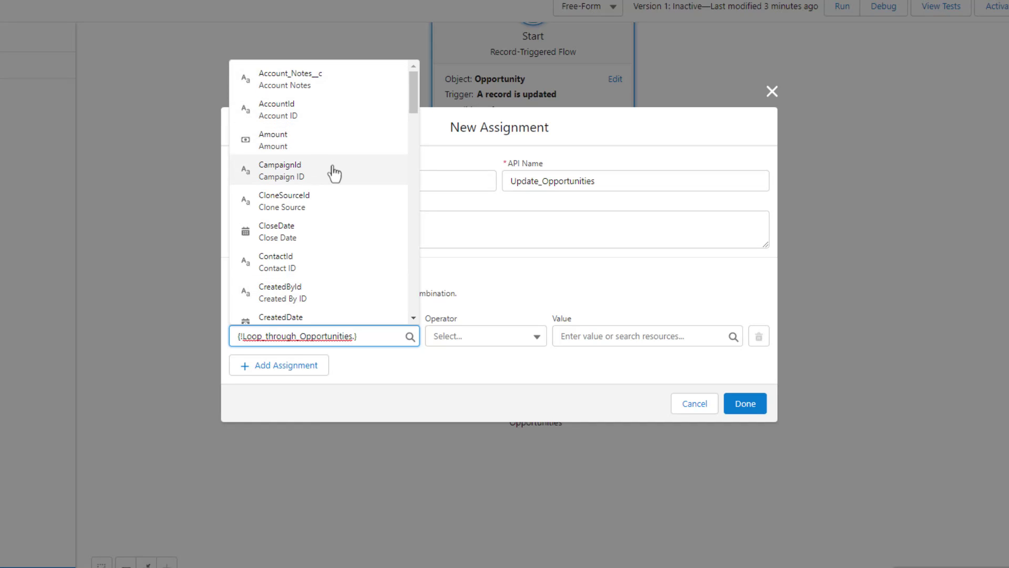
{"action": "scroll", "coordinate": [334, 172], "scroll_direction": "down", "scroll_amount": 8}
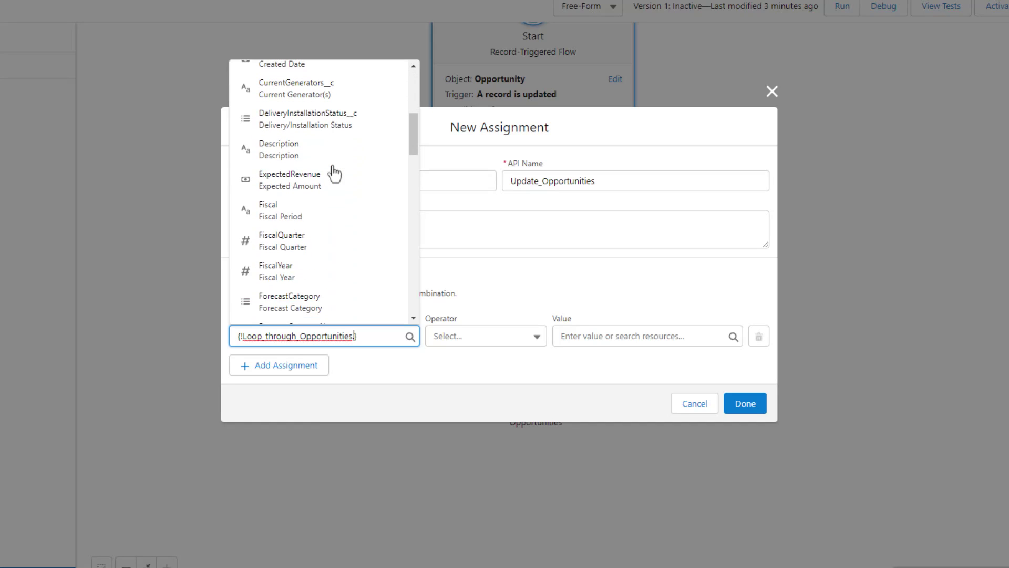
{"action": "scroll", "coordinate": [334, 173], "scroll_direction": "down", "scroll_amount": 6}
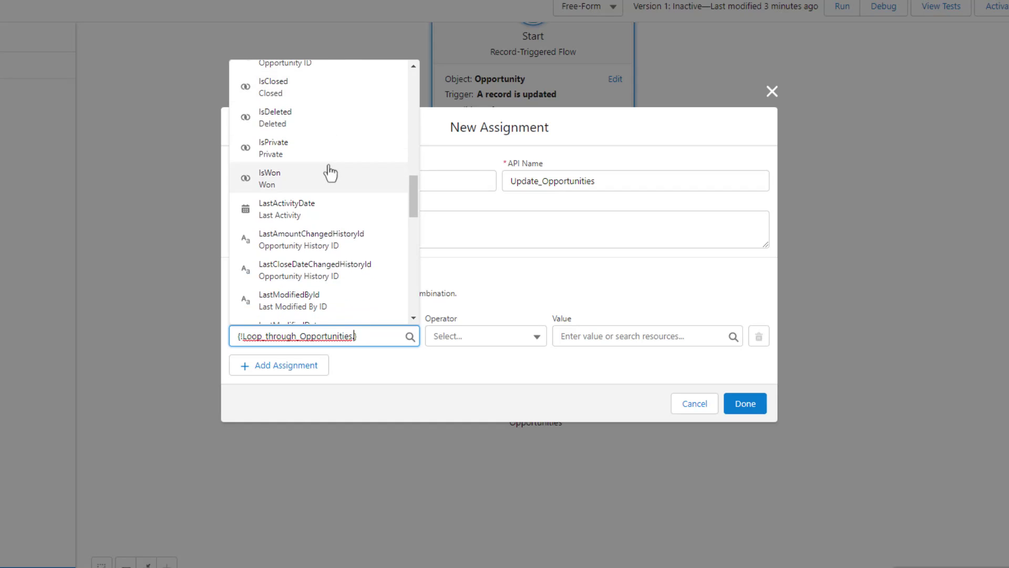
{"action": "scroll", "coordinate": [327, 169], "scroll_direction": "down", "scroll_amount": 5}
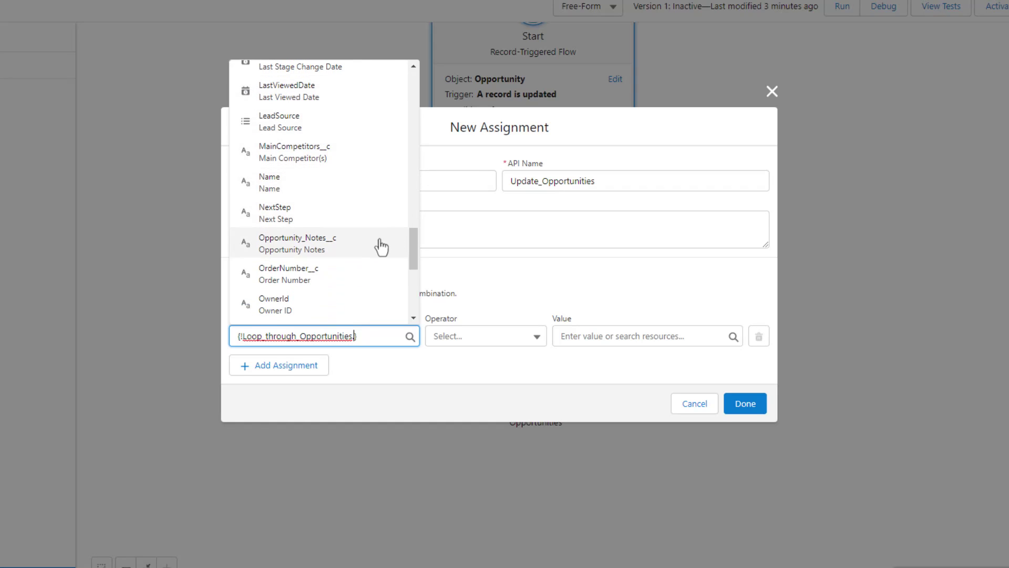
{"action": "left_click", "coordinate": [381, 243]}
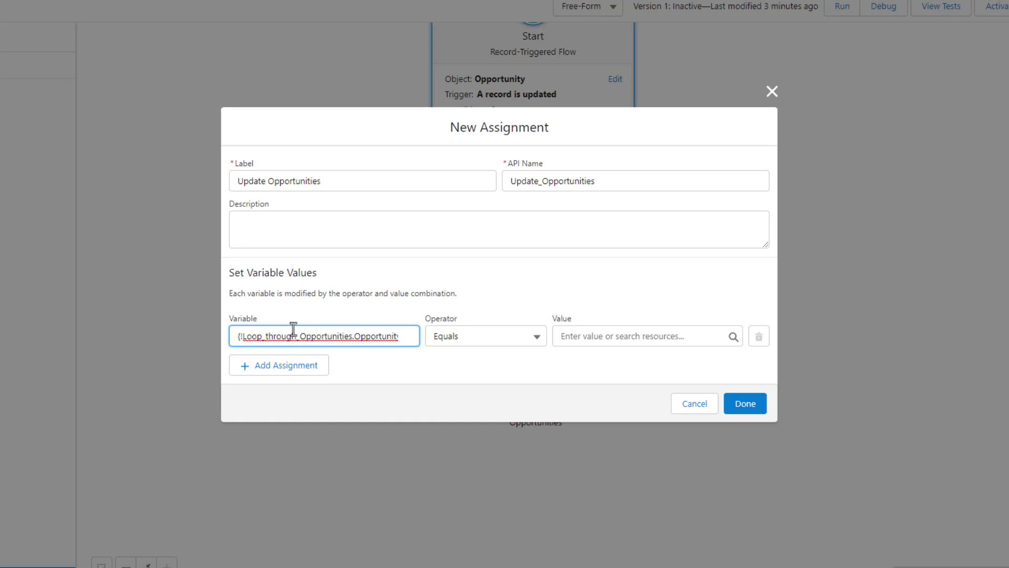
{"action": "left_click_drag", "start_coordinate": [343, 336], "coordinate": [392, 338]}
{"action": "left_click", "coordinate": [313, 369]}
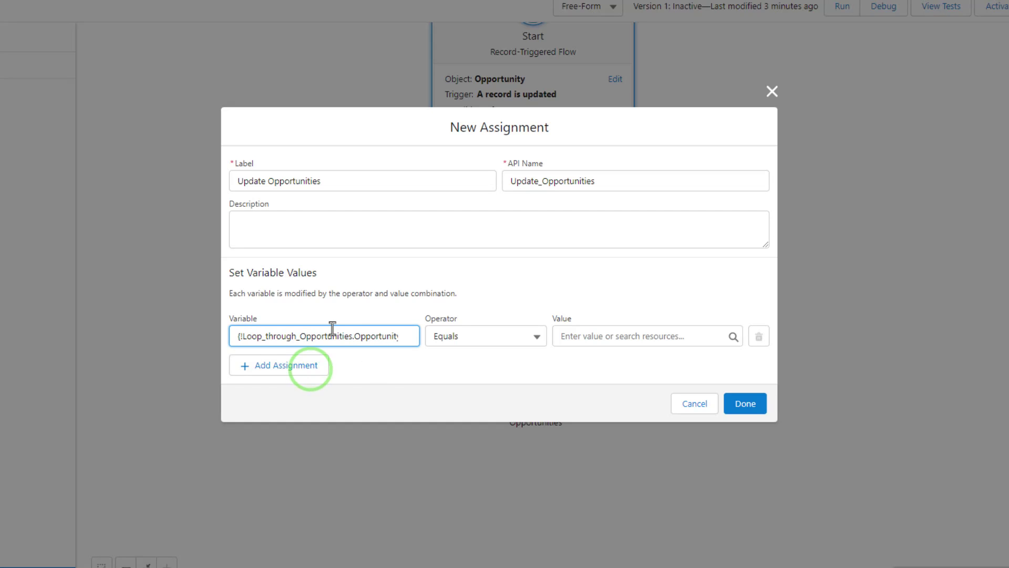
{"action": "left_click", "coordinate": [564, 285]}
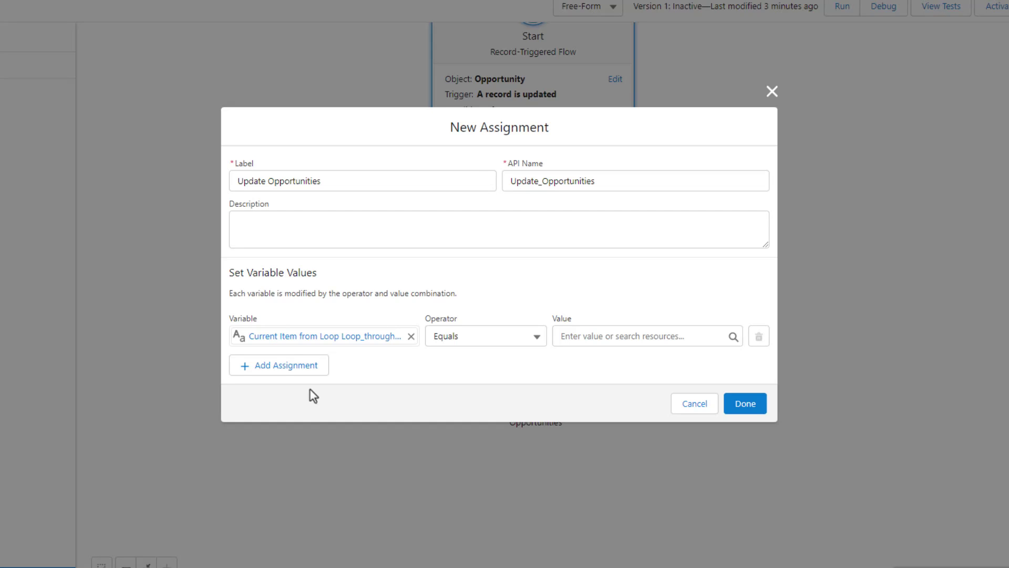
{"action": "left_click", "coordinate": [349, 342]}
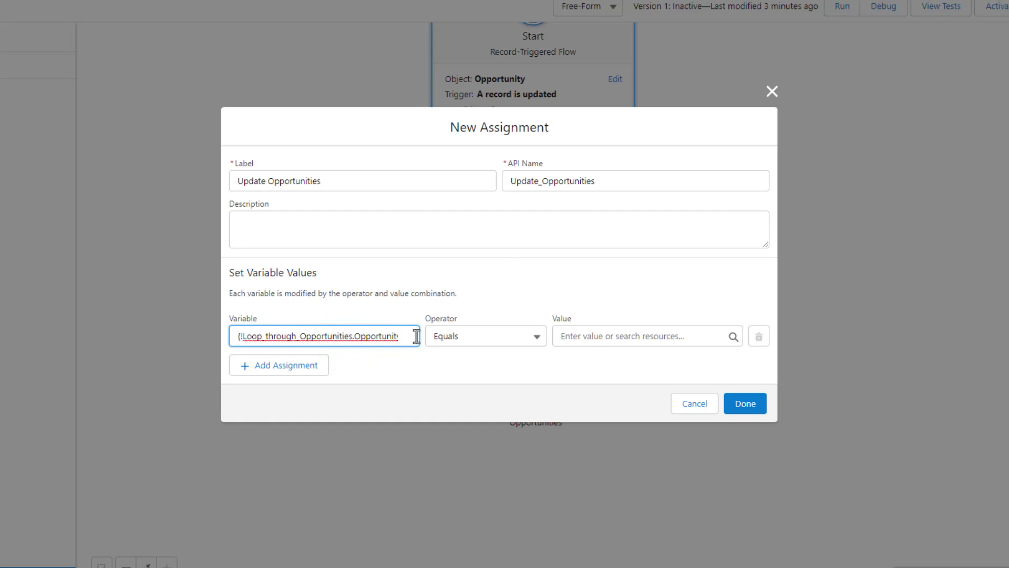
{"action": "left_click", "coordinate": [503, 279]}
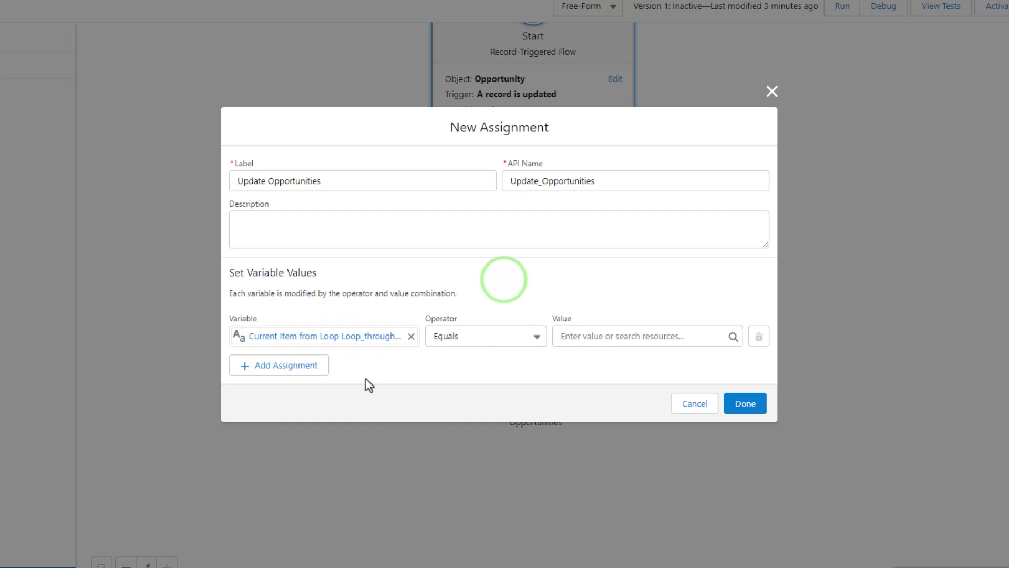
{"action": "left_click", "coordinate": [303, 366]}
{"action": "left_click", "coordinate": [293, 386]}
{"action": "left_click", "coordinate": [294, 412]}
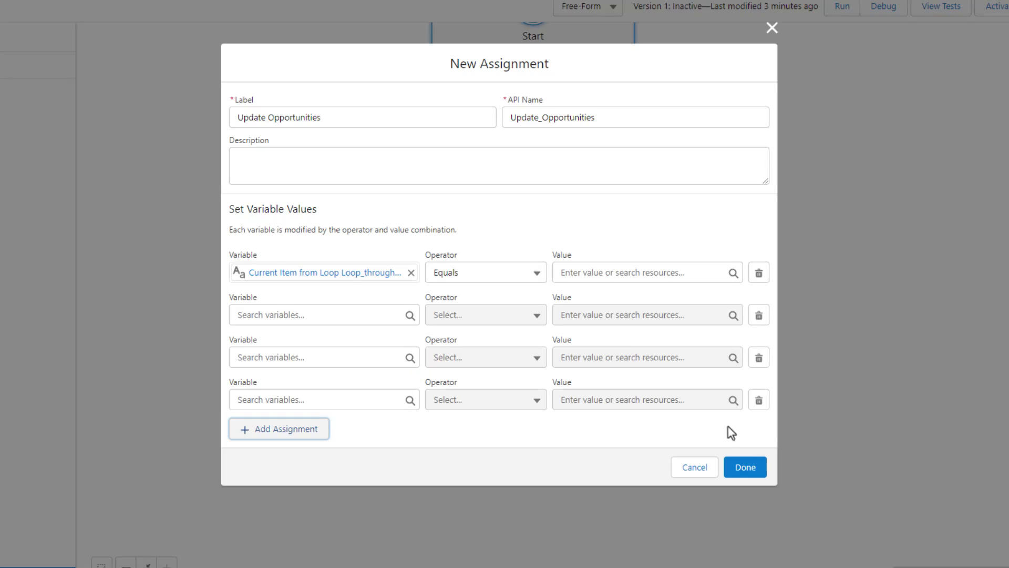
{"action": "left_click", "coordinate": [758, 400]}
{"action": "left_click", "coordinate": [760, 385]}
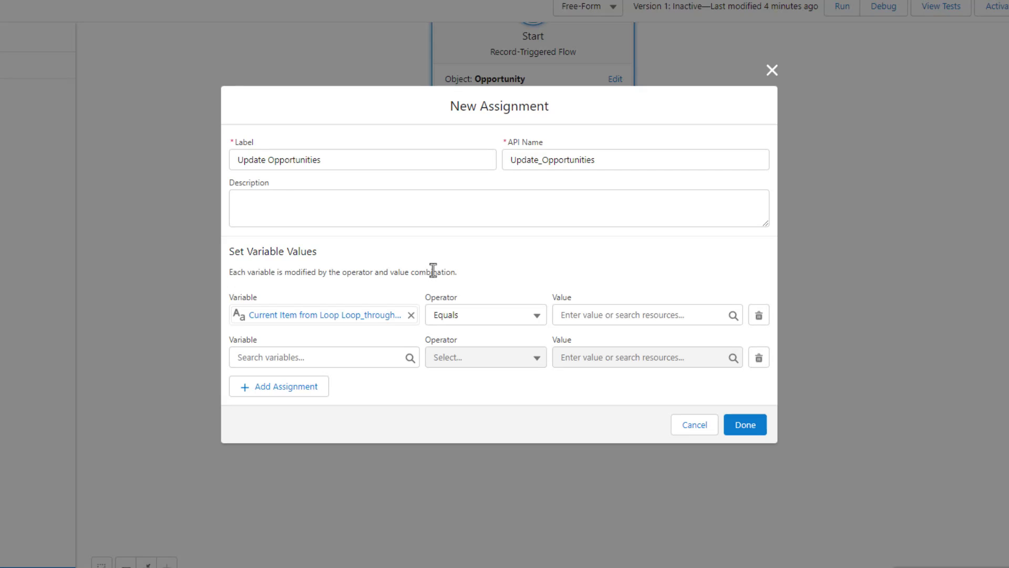
{"action": "left_click", "coordinate": [758, 357]}
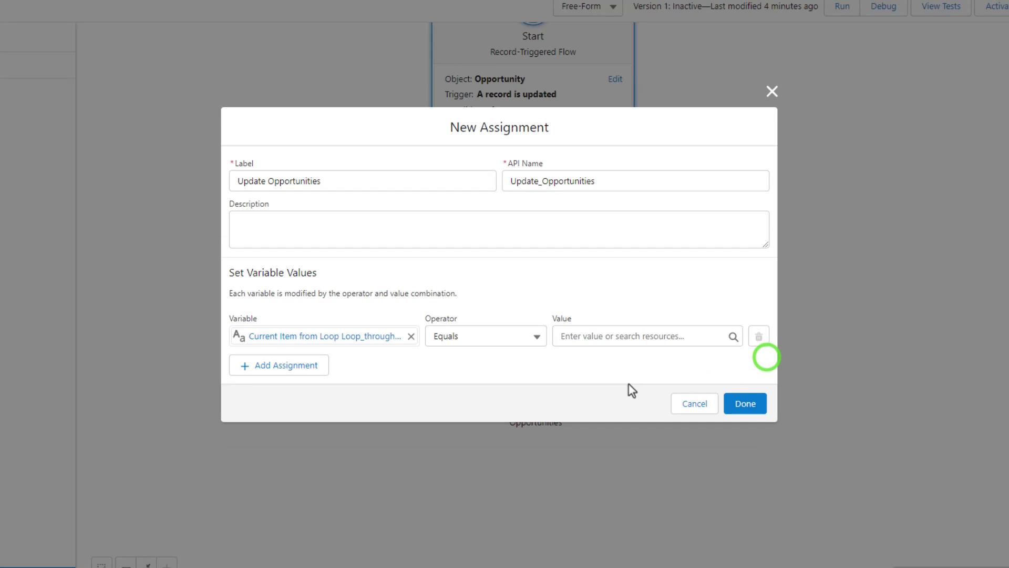
- Set the assignment value to {!$Record.Opportunity_Notes__c} from the triggering record's fields
{"action": "left_click", "coordinate": [350, 341]}
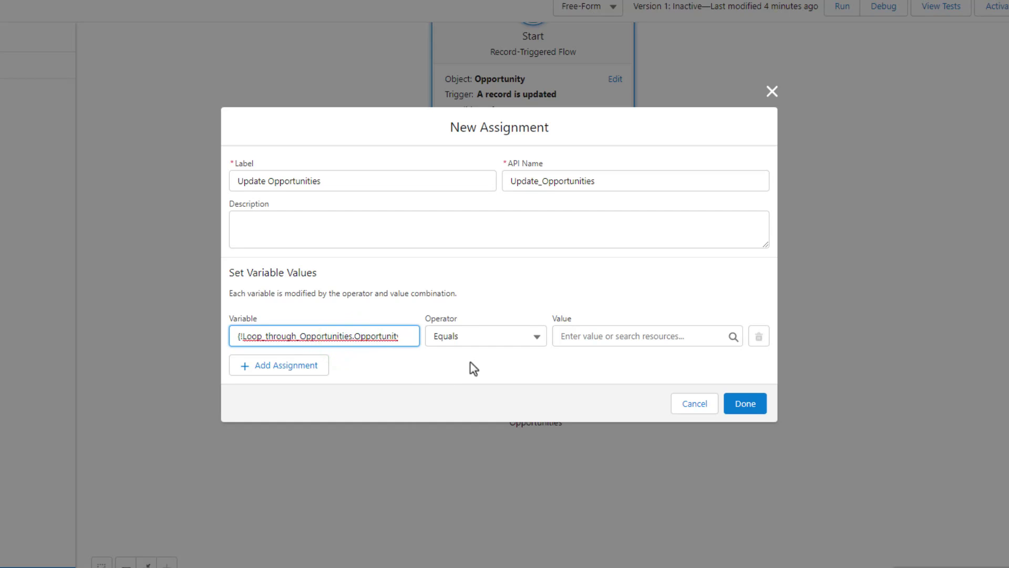
{"action": "left_click", "coordinate": [631, 330]}
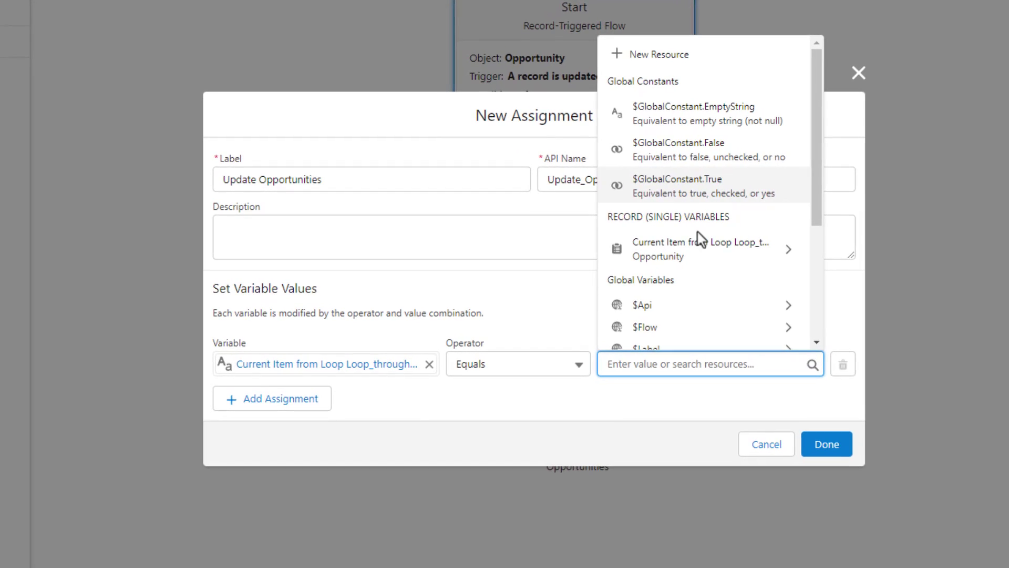
{"action": "scroll", "coordinate": [679, 221], "scroll_direction": "down", "scroll_amount": 2}
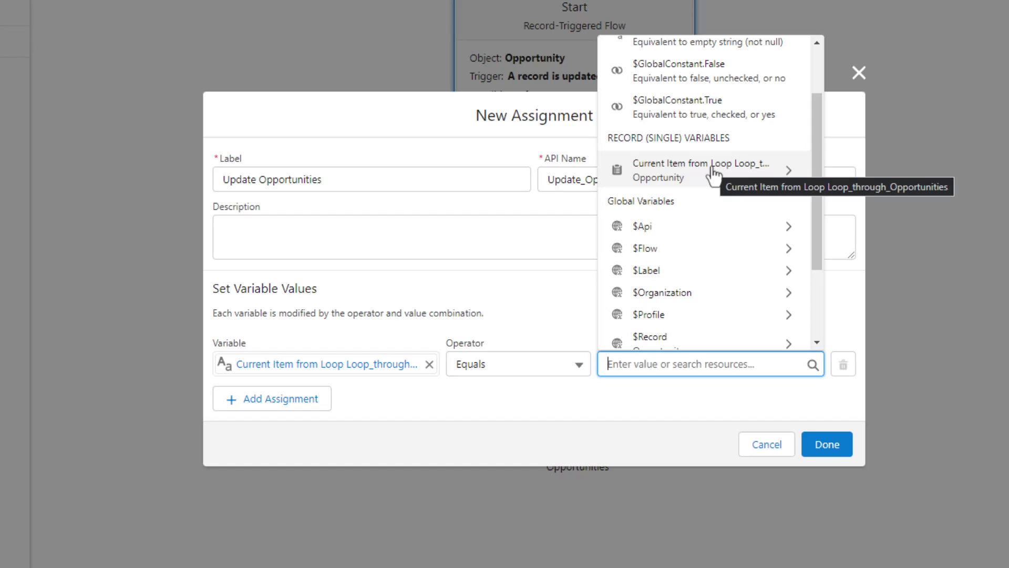
{"action": "scroll", "coordinate": [714, 170], "scroll_direction": "down", "scroll_amount": 1}
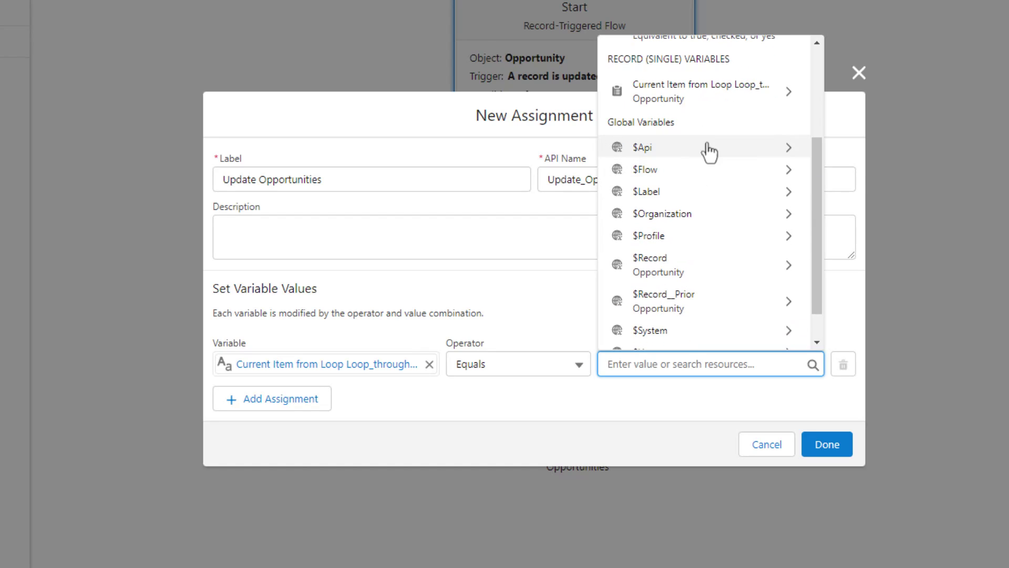
{"action": "left_click", "coordinate": [734, 274]}
{"action": "scroll", "coordinate": [672, 147], "scroll_direction": "down", "scroll_amount": 1}
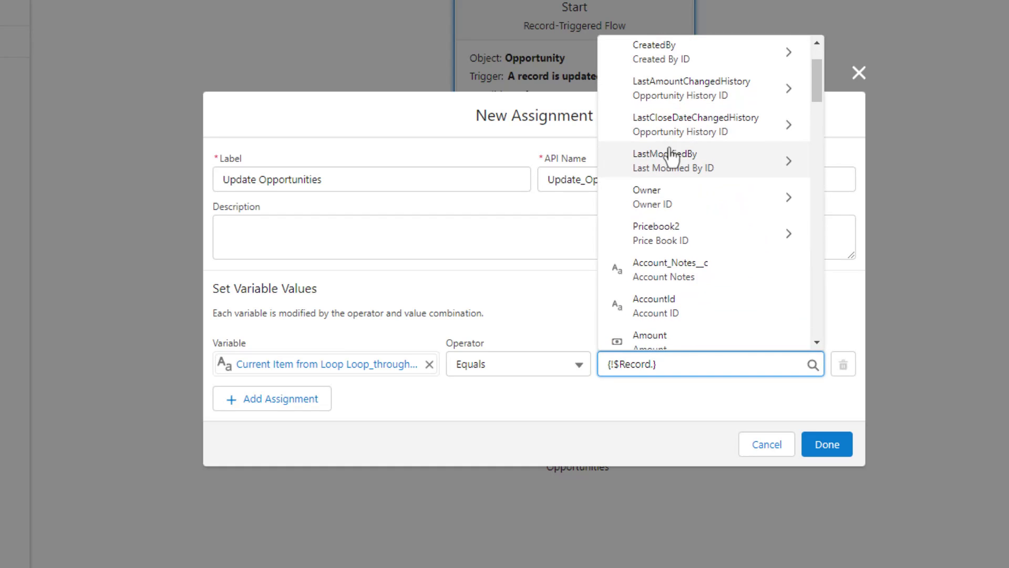
{"action": "scroll", "coordinate": [670, 157], "scroll_direction": "down", "scroll_amount": 8}
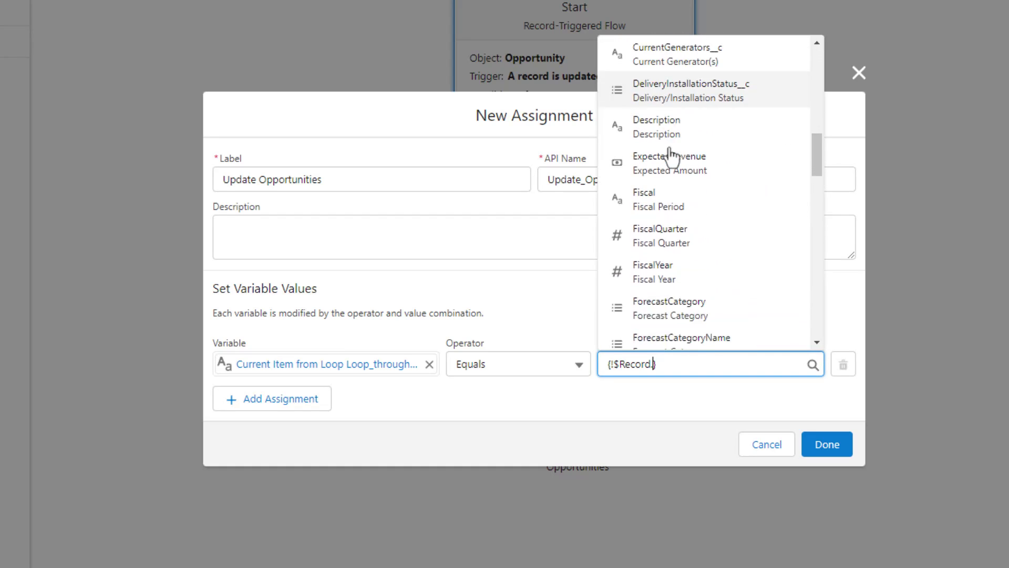
{"action": "scroll", "coordinate": [671, 153], "scroll_direction": "down", "scroll_amount": 5}
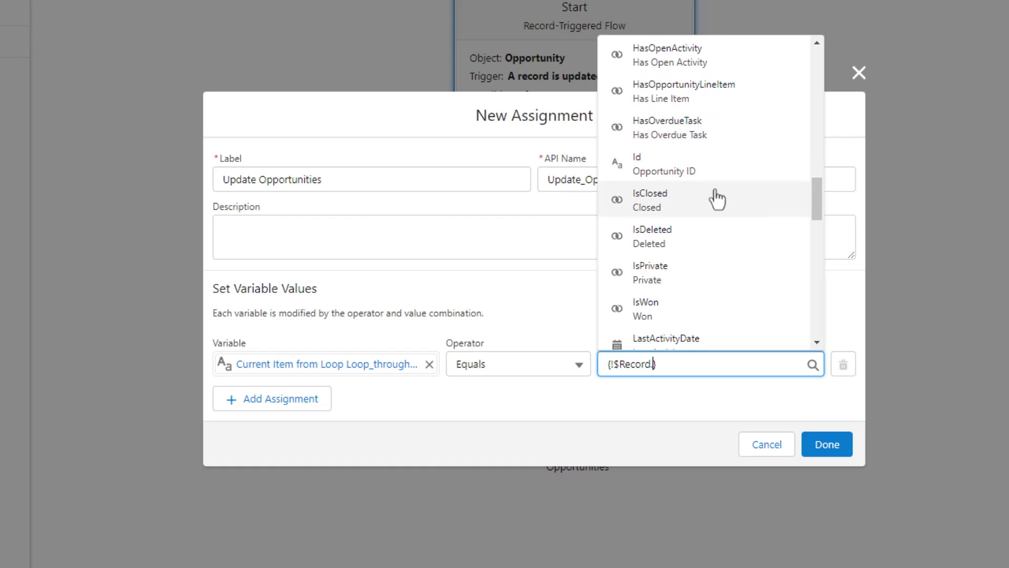
{"action": "scroll", "coordinate": [718, 199], "scroll_direction": "down", "scroll_amount": 8}
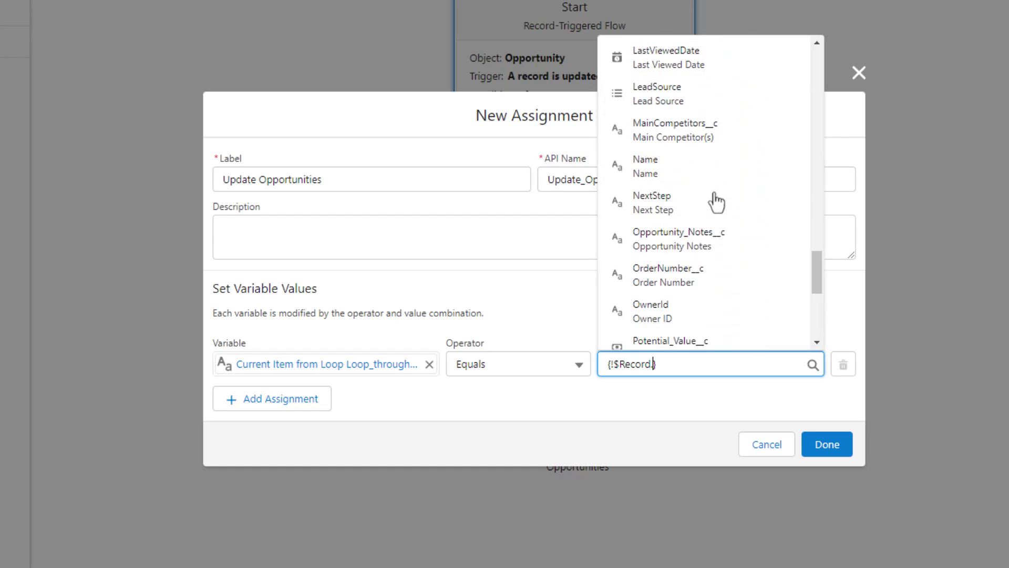
{"action": "left_click", "coordinate": [710, 231]}
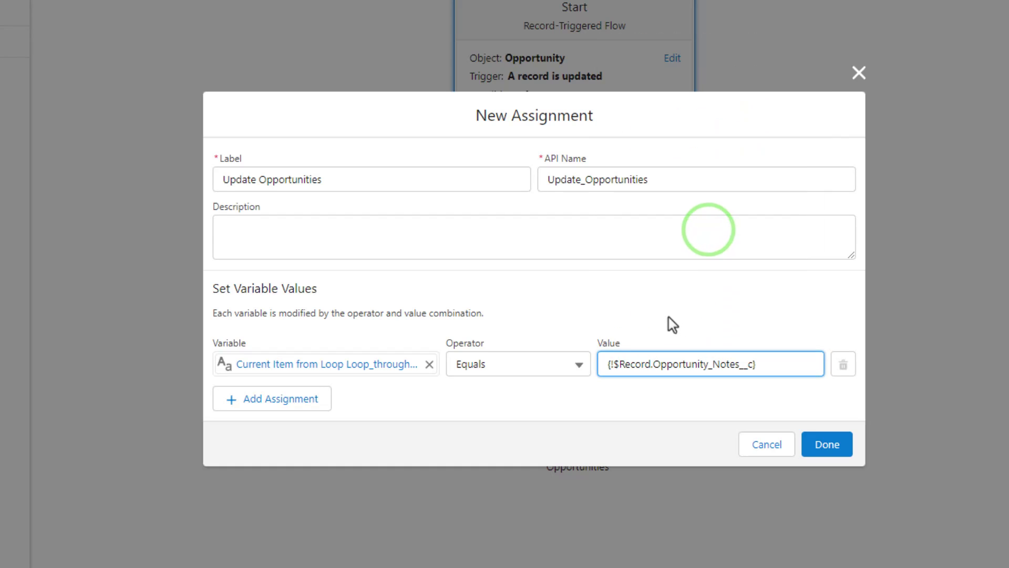
- Commit the $Record Opportunity Notes value and confirm the Update Opportunities assignment
{"action": "left_click", "coordinate": [650, 301]}
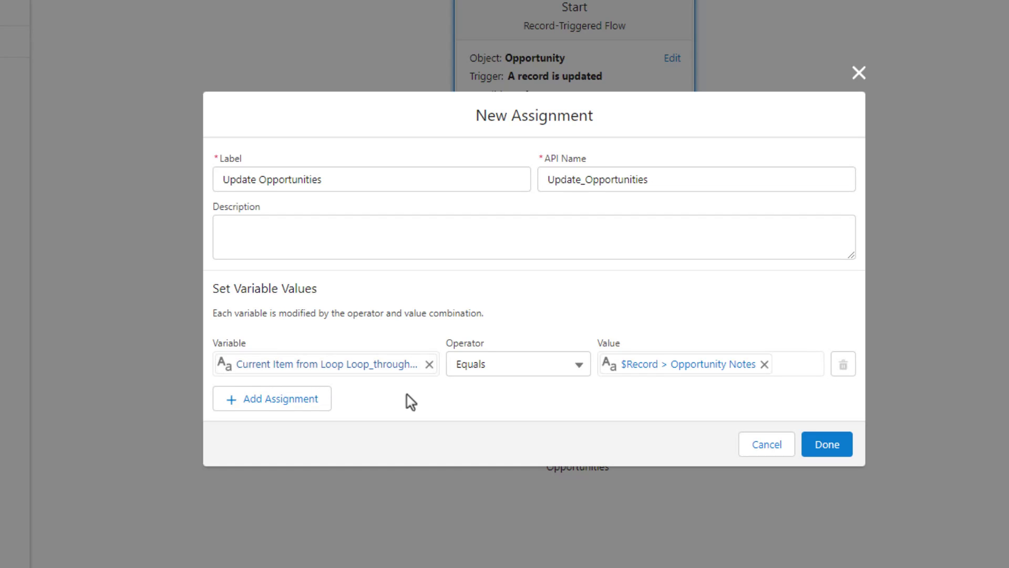
{"action": "left_click", "coordinate": [552, 403]}
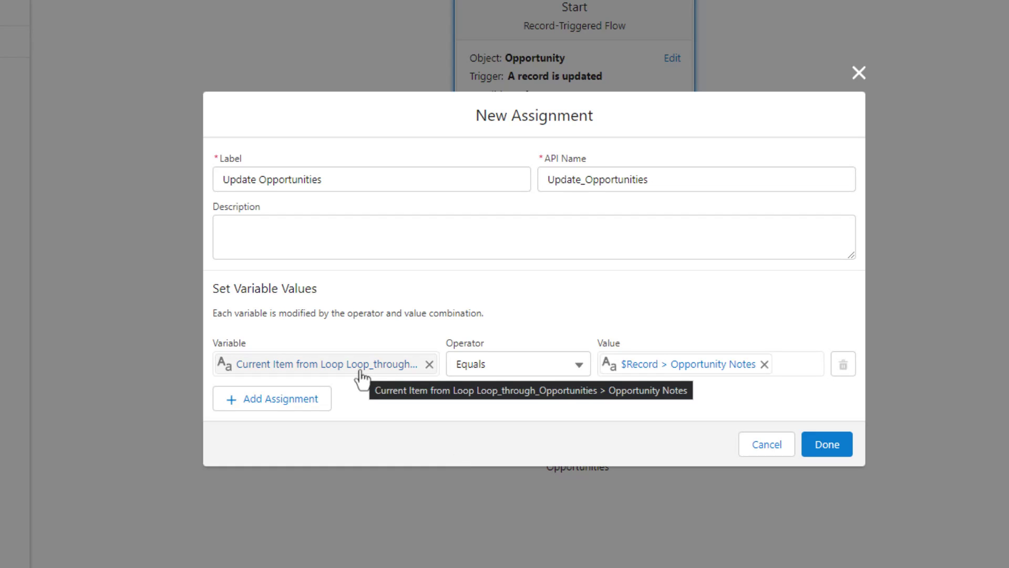
{"action": "left_click", "coordinate": [618, 409]}
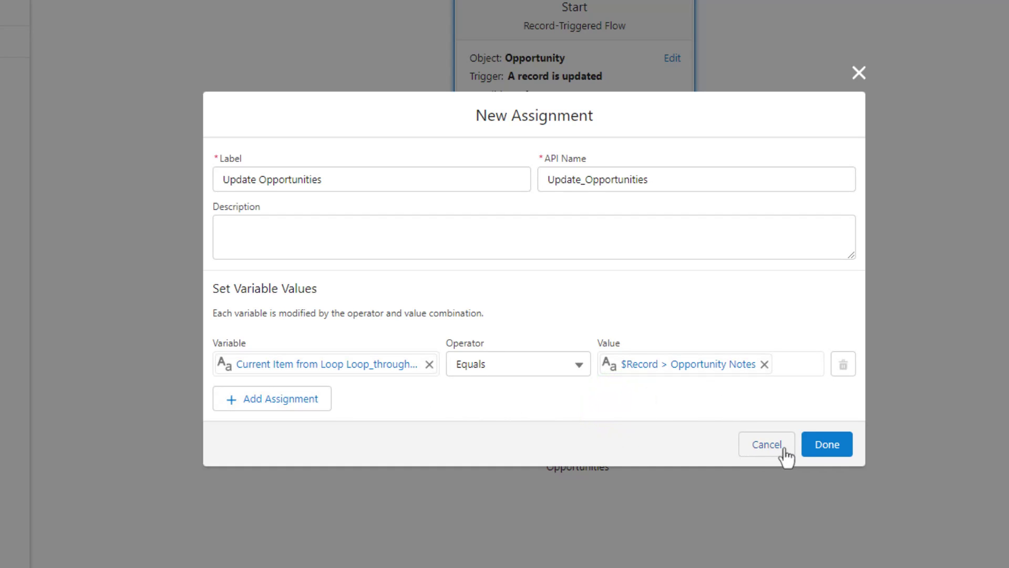
- Place Update Opportunities beside the Loop and connect them via 'For each item in the collection'
{"action": "left_click", "coordinate": [824, 442]}
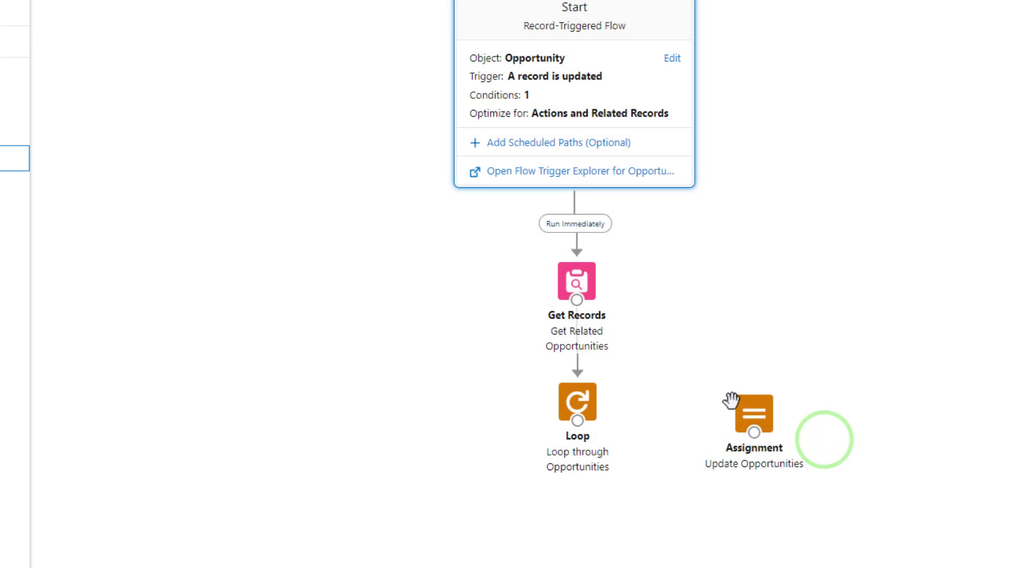
{"action": "left_click_drag", "start_coordinate": [738, 410], "coordinate": [715, 372]}
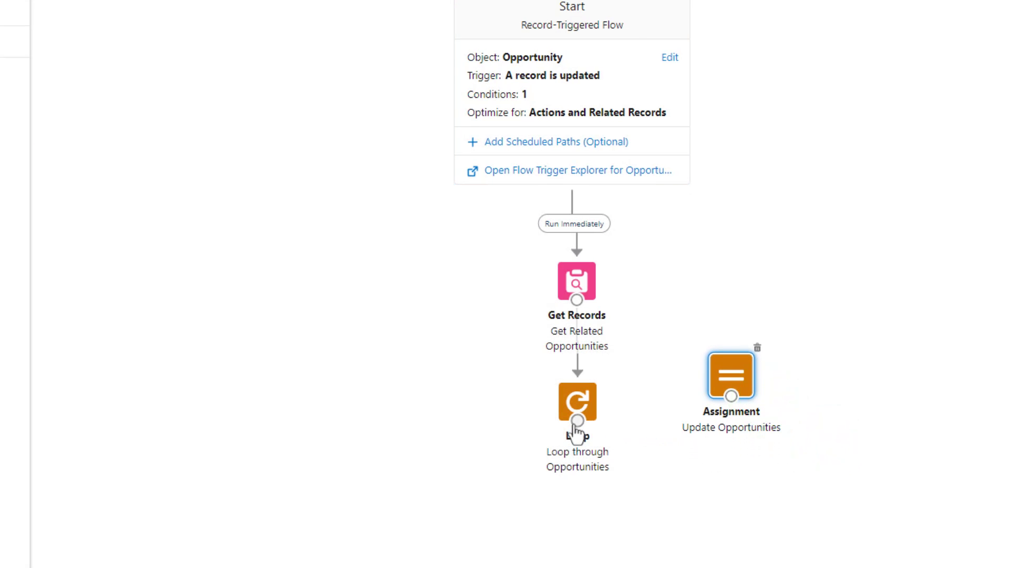
{"action": "left_click_drag", "start_coordinate": [576, 422], "coordinate": [720, 370]}
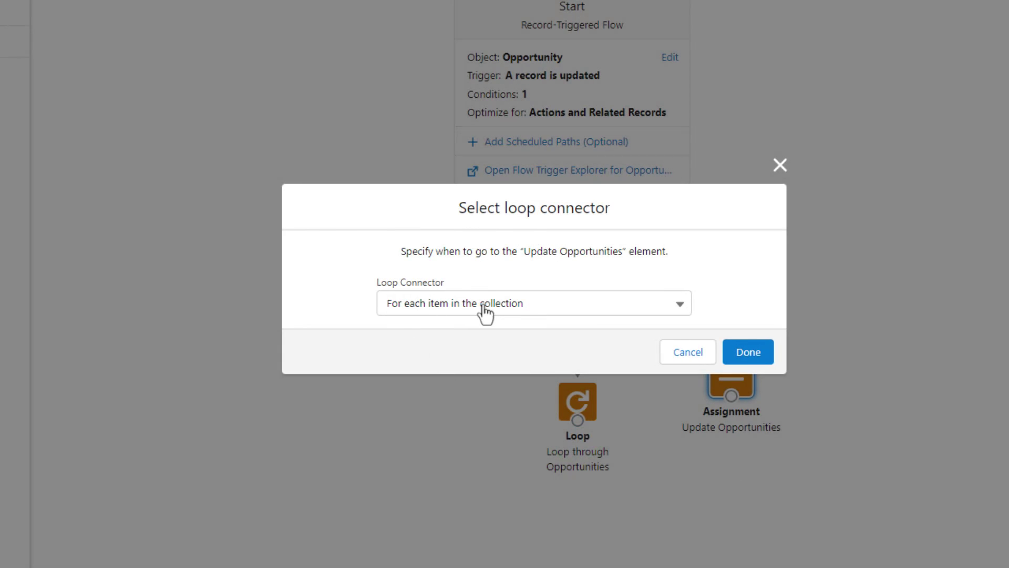
{"action": "left_click", "coordinate": [743, 355]}
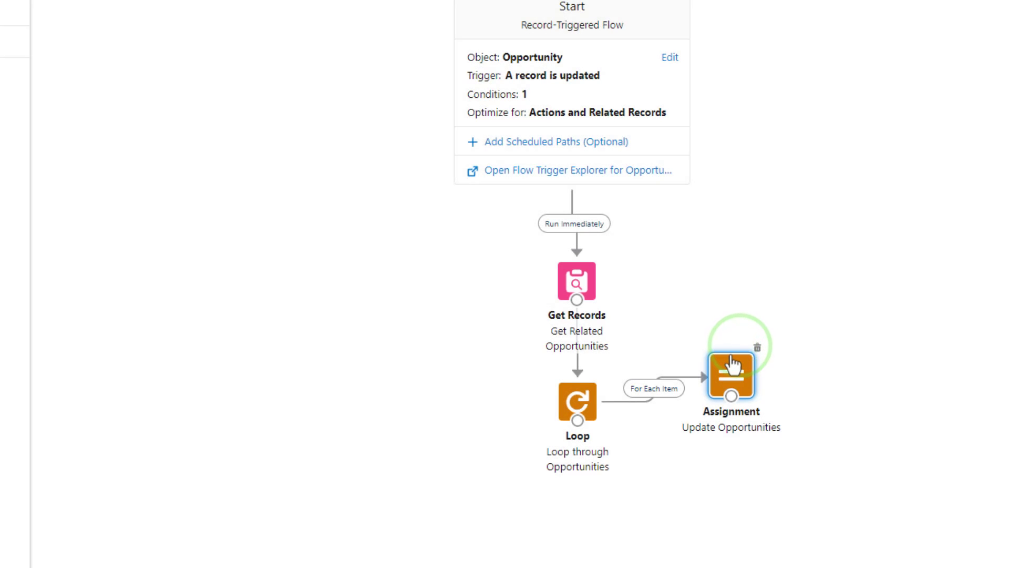